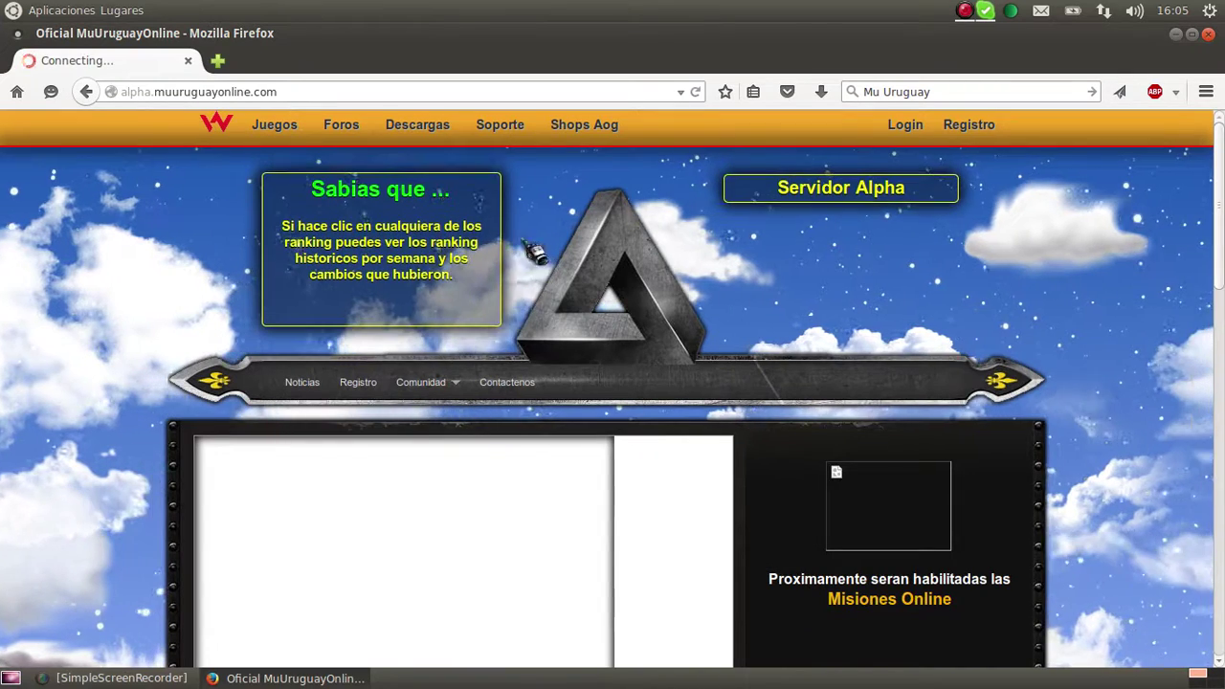
Step: Open the MEGA download page for the Alpha server from the Mu Uruguay site's downloads and close the browser
{"action": "left_click", "coordinate": [407, 130]}
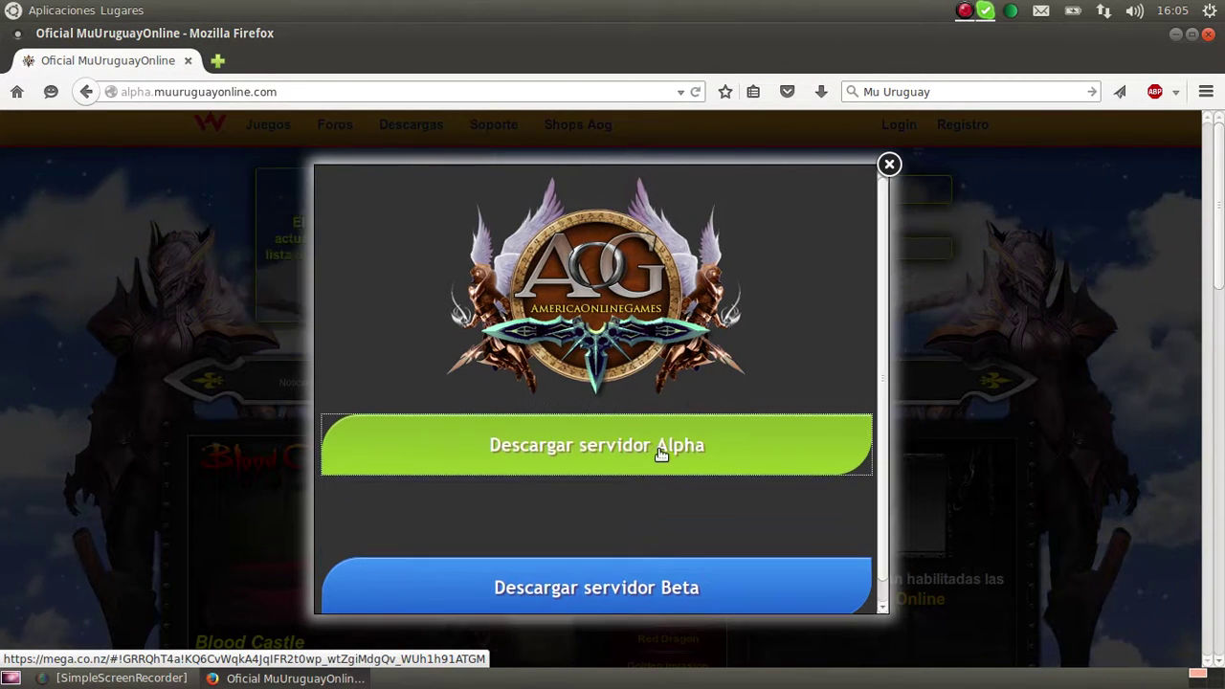
{"action": "left_click", "coordinate": [661, 456]}
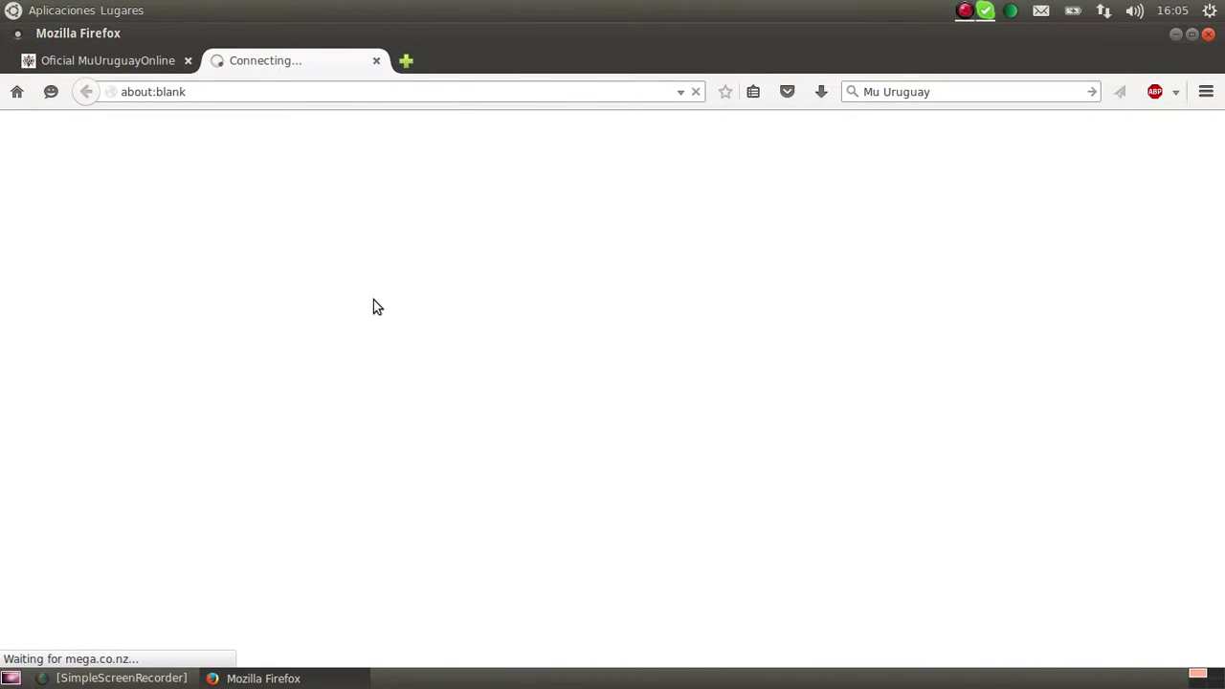
{"action": "left_click", "coordinate": [187, 60]}
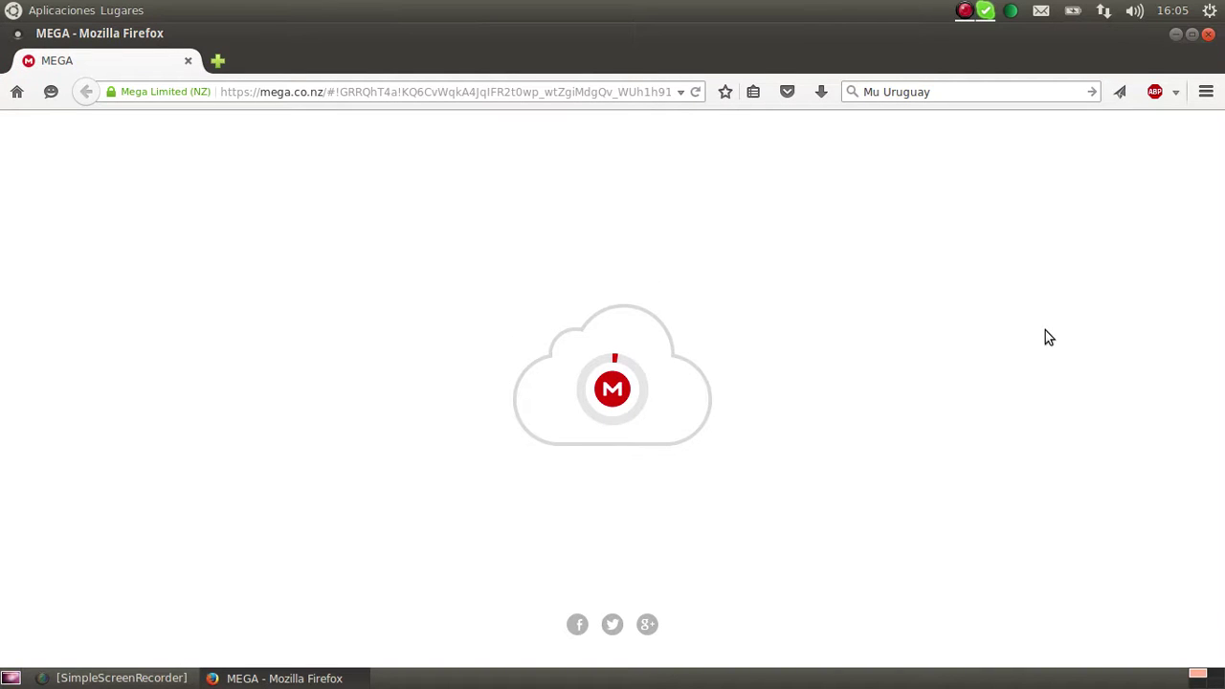
{"action": "left_click", "coordinate": [1208, 33]}
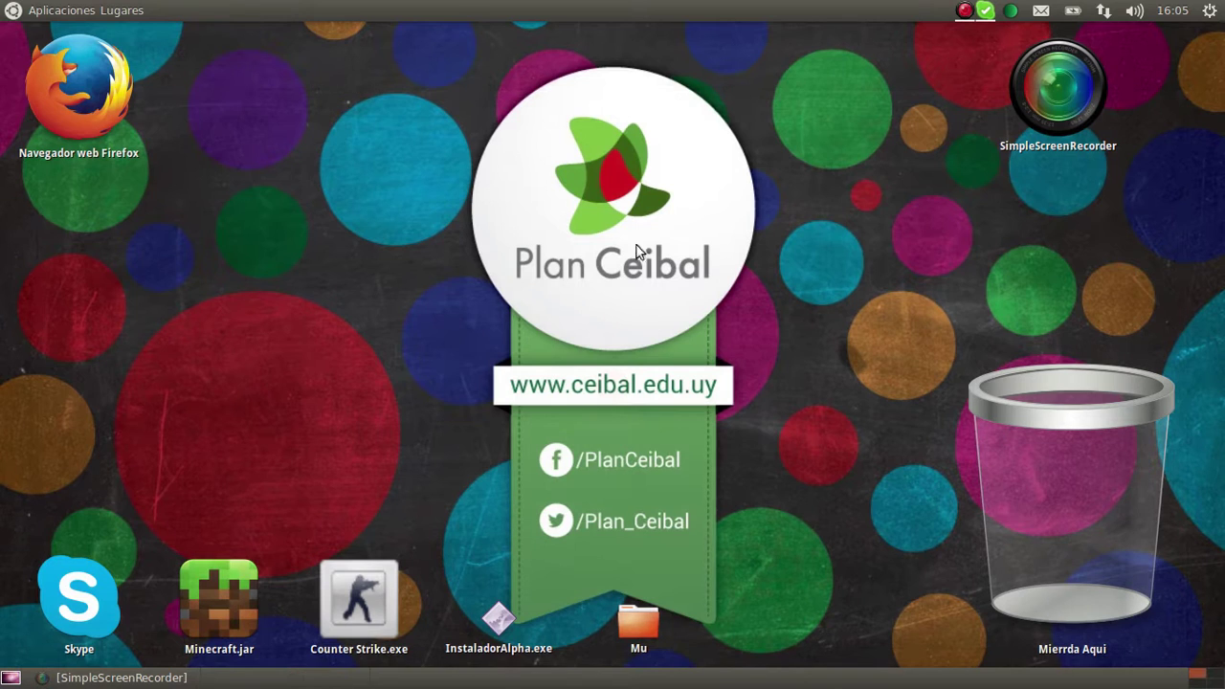
{"action": "left_click", "coordinate": [465, 594]}
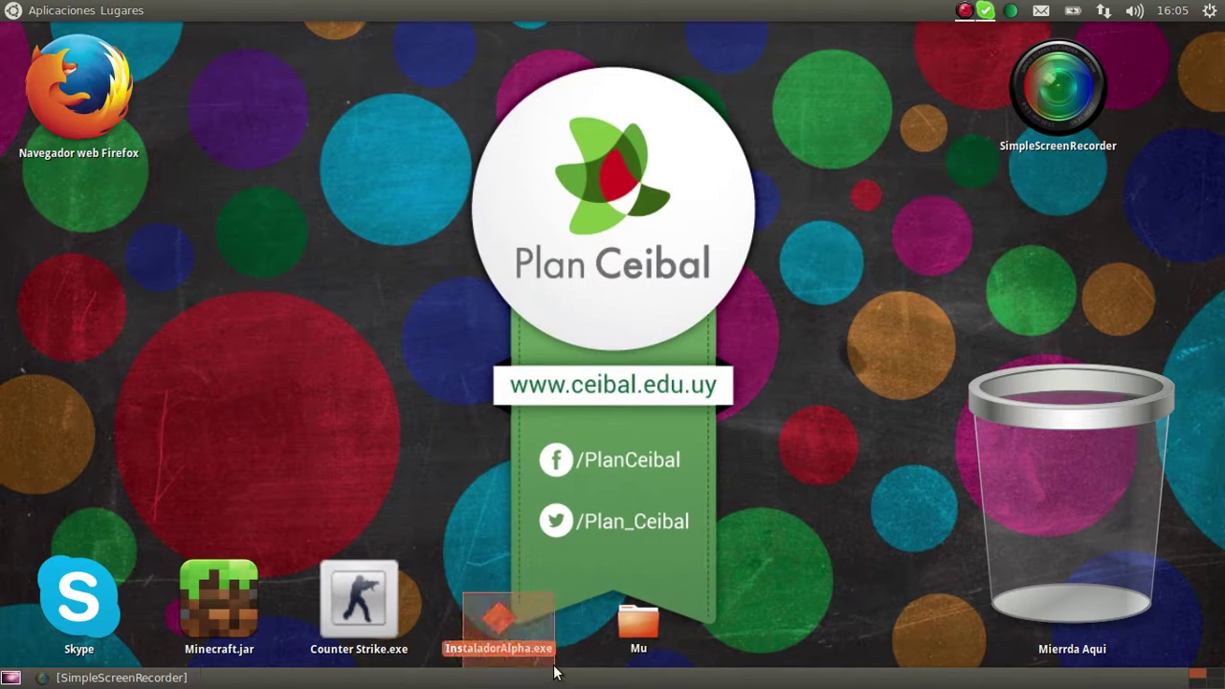
{"action": "left_click", "coordinate": [560, 586]}
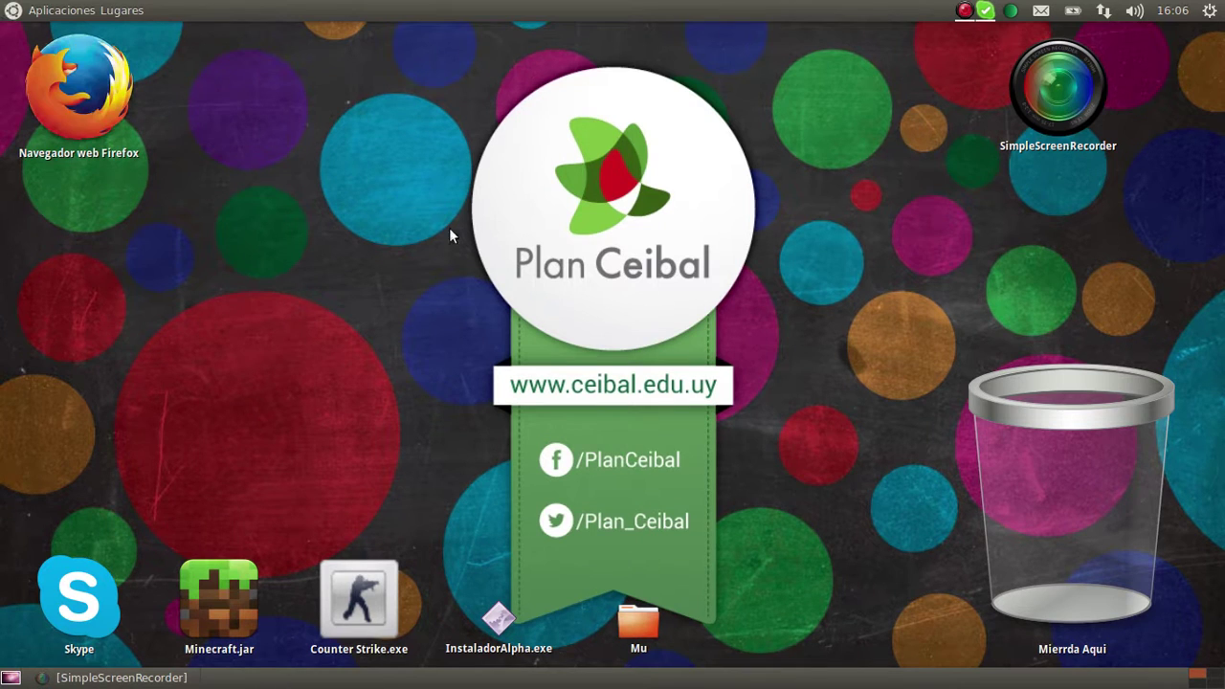
{"action": "left_click", "coordinate": [28, 10]}
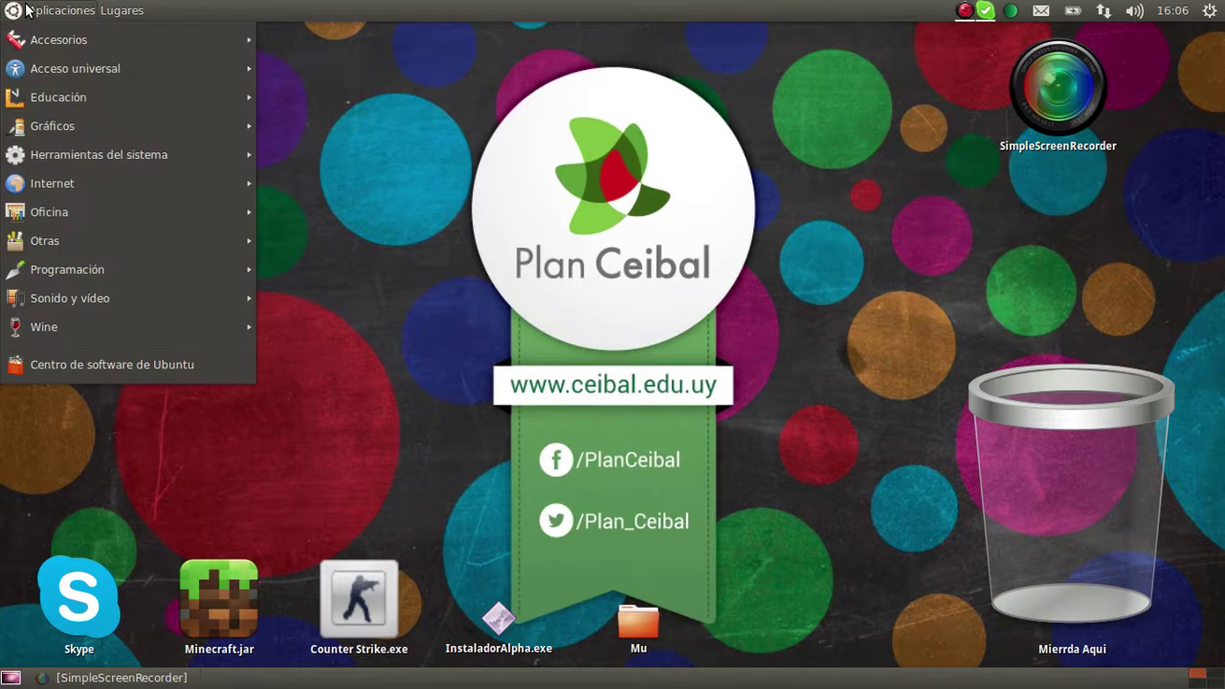
{"action": "left_click", "coordinate": [27, 8]}
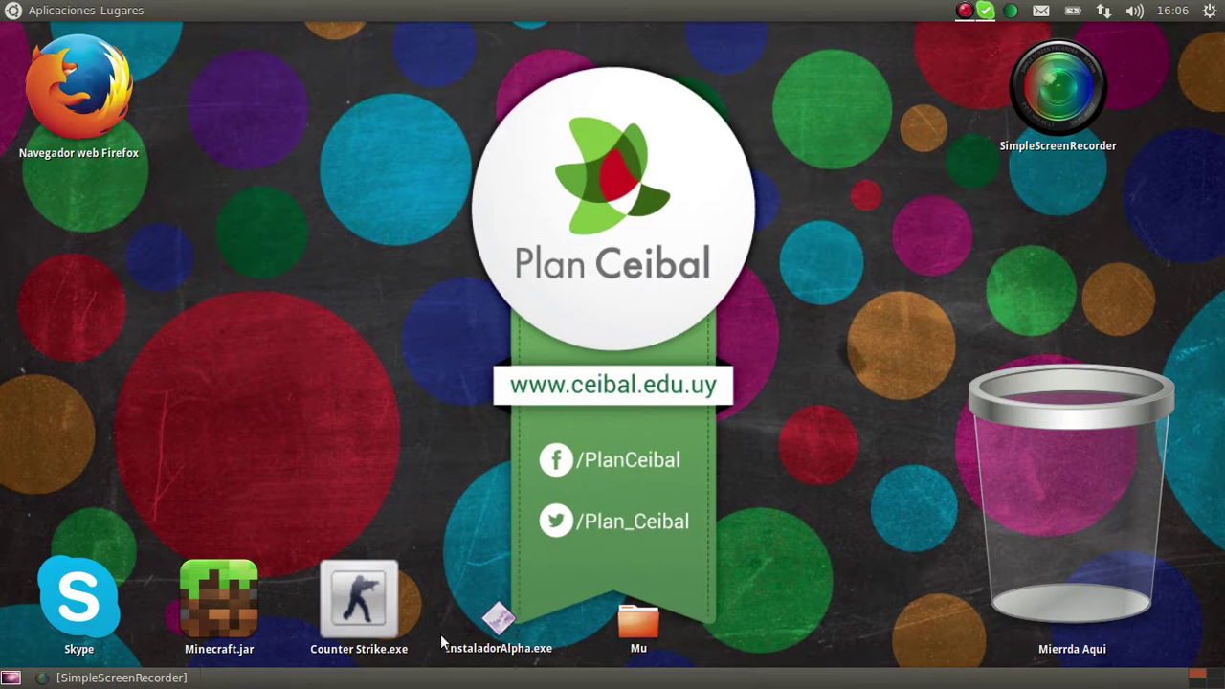
Step: Search the Ubuntu Software Center for "wine", check the Windows Wine program loader entry, and close the Software Center
{"action": "left_click", "coordinate": [41, 10]}
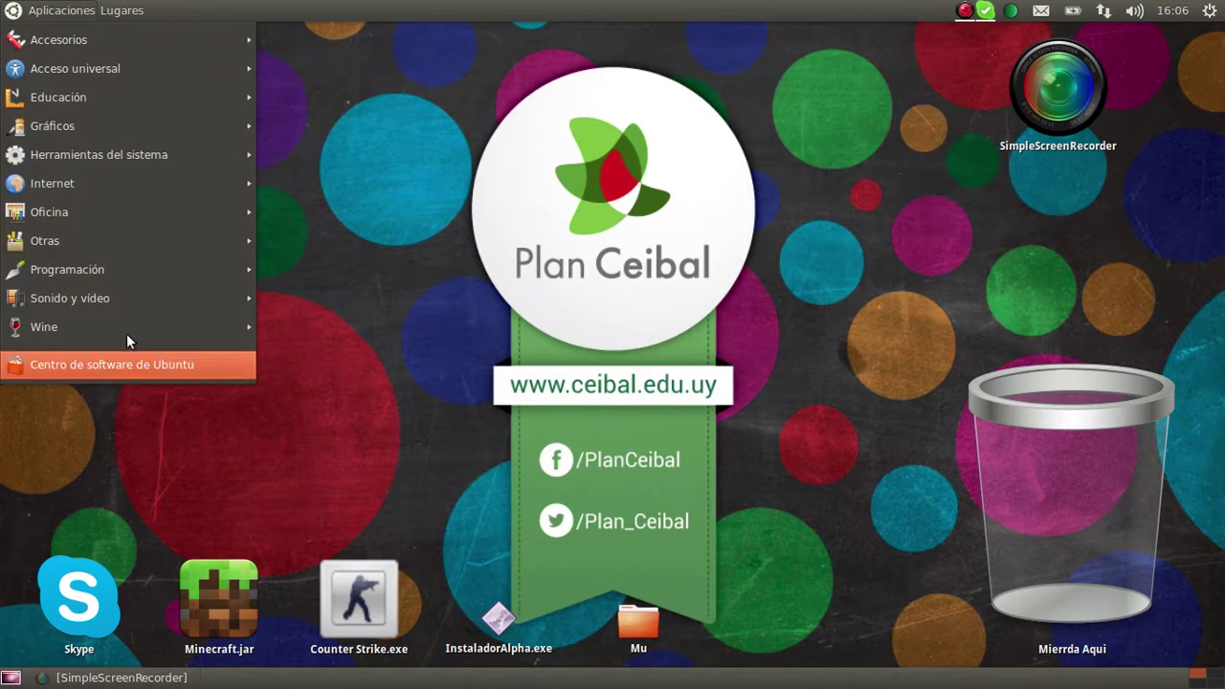
{"action": "mouse_move", "coordinate": [69, 327]}
{"action": "left_click", "coordinate": [80, 365]}
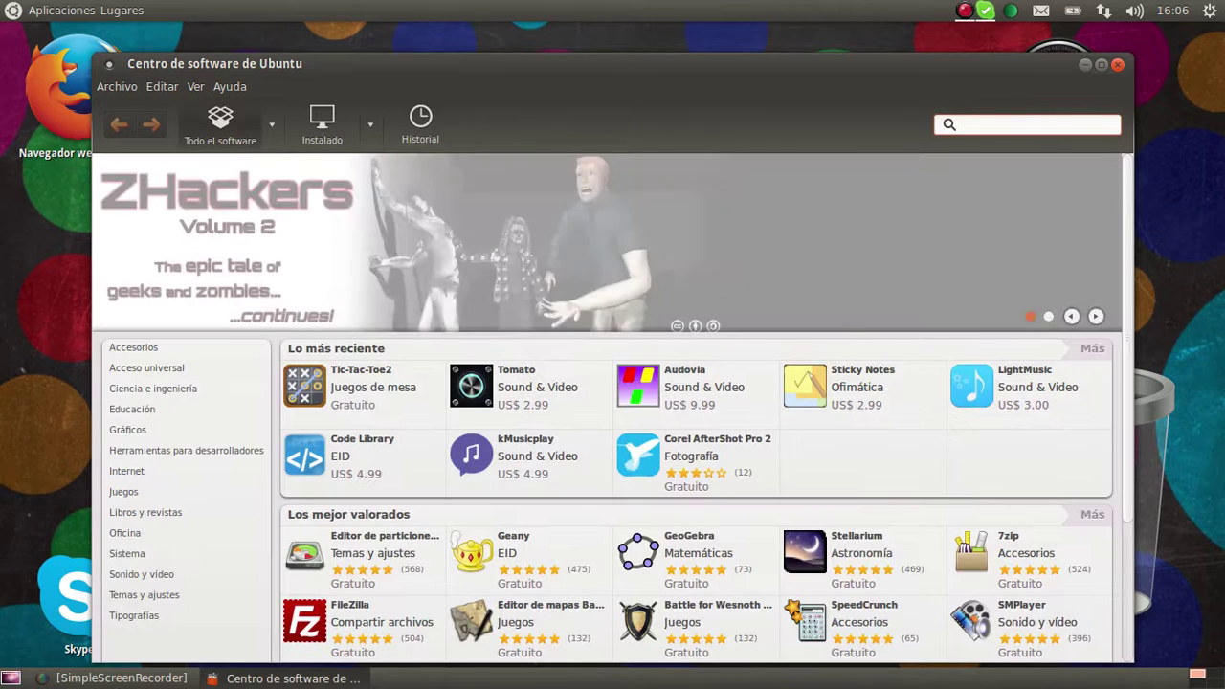
{"action": "type", "text": "wine"}
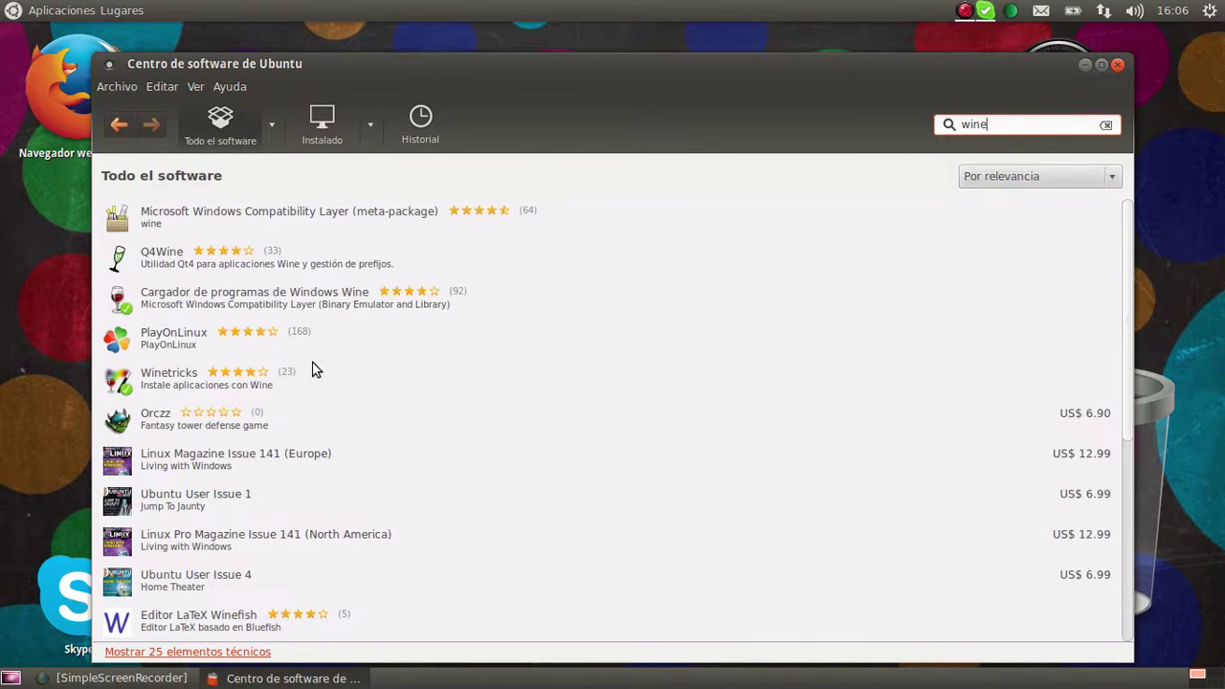
{"action": "left_click", "coordinate": [175, 314]}
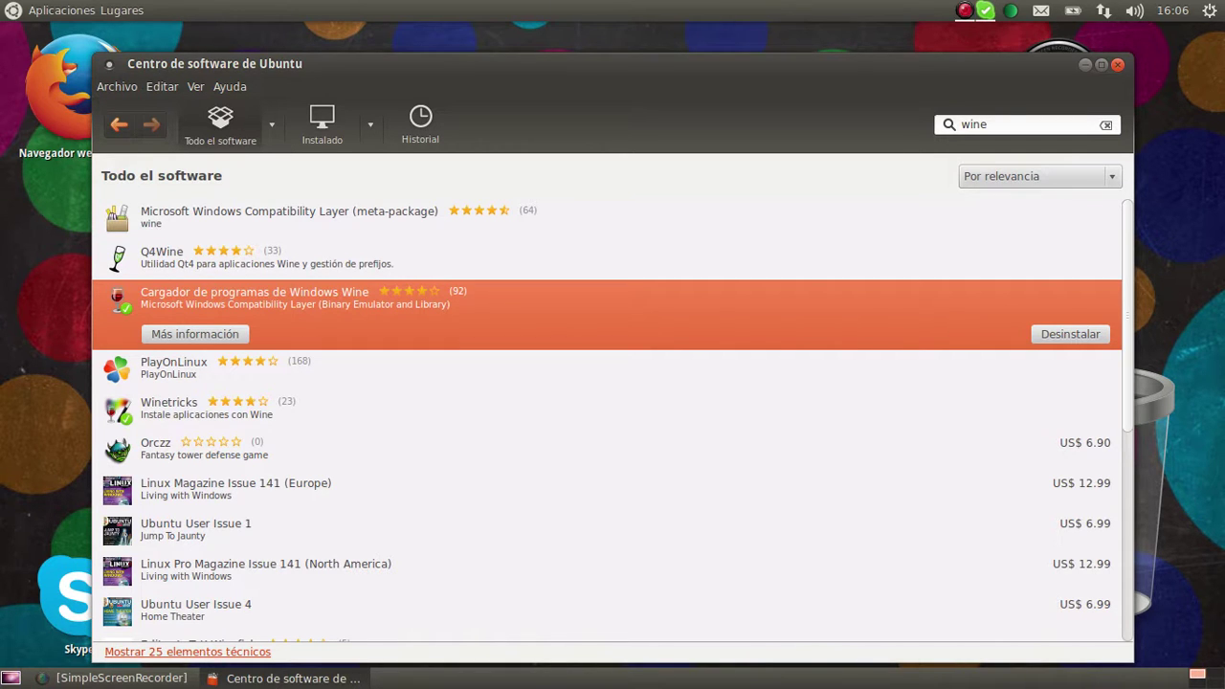
{"action": "left_click", "coordinate": [1118, 66]}
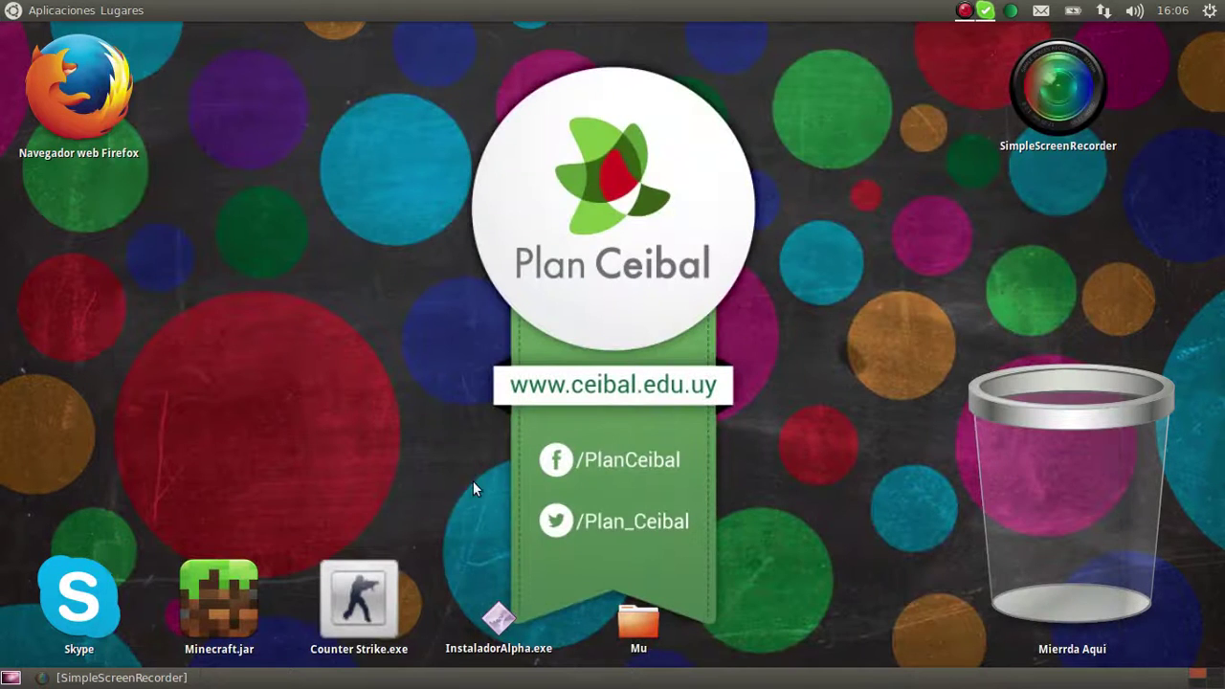
Step: Run InstaladorAlpha.exe from the desktop with Wine and accept the licence terms in the installer
{"action": "right_click", "coordinate": [496, 618]}
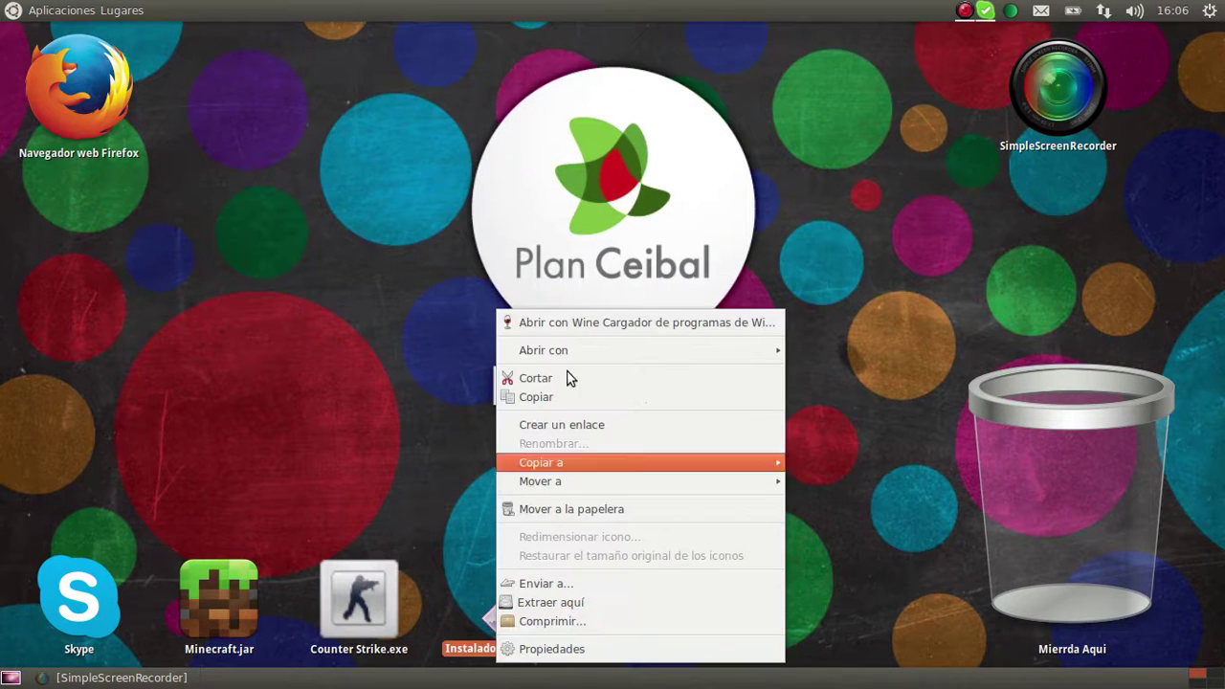
{"action": "left_click", "coordinate": [537, 325]}
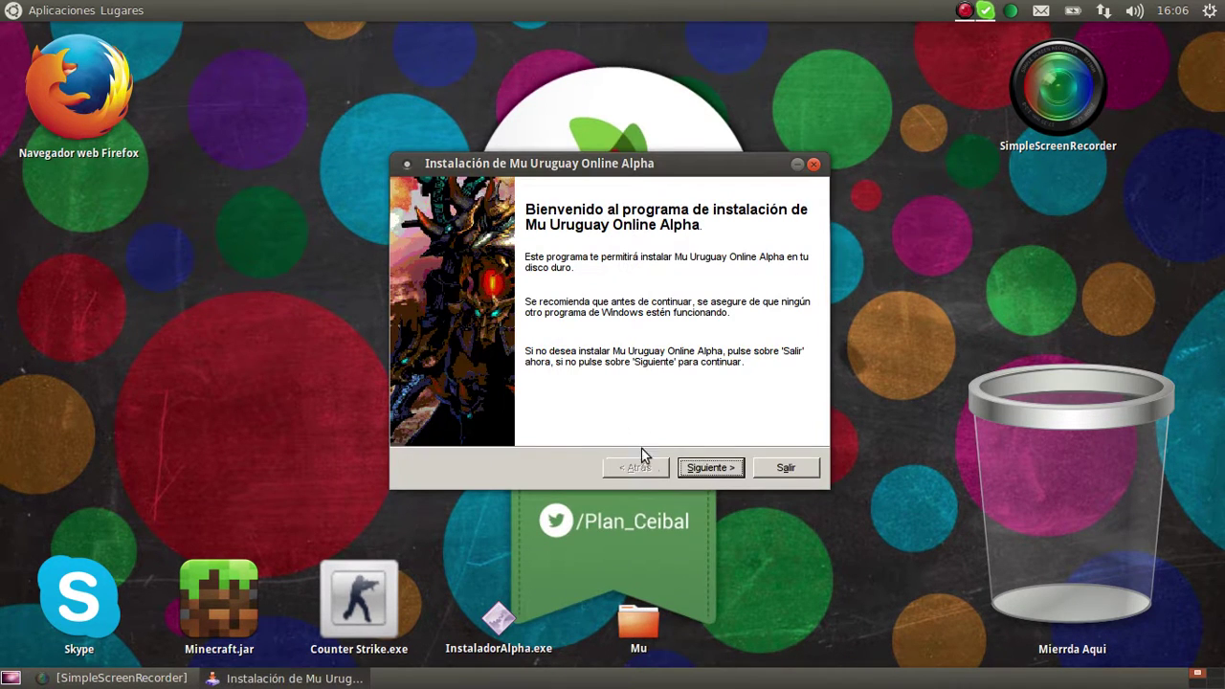
{"action": "left_click", "coordinate": [706, 473]}
{"action": "left_click", "coordinate": [708, 470]}
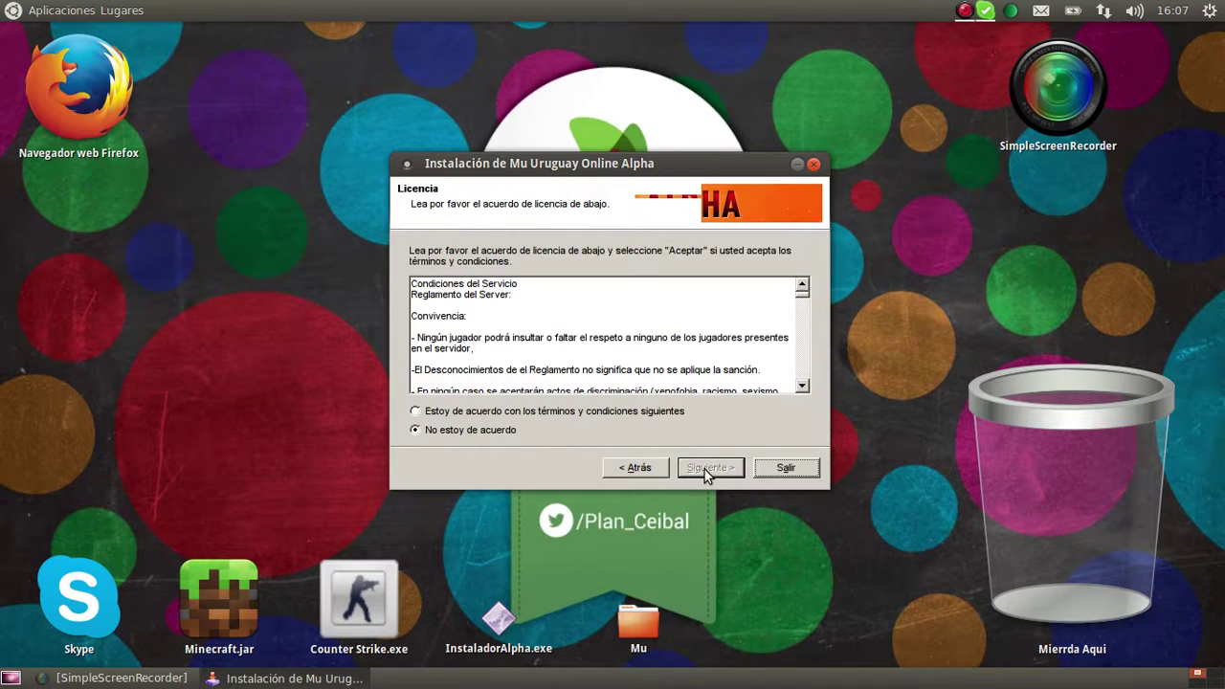
{"action": "left_click", "coordinate": [518, 412]}
{"action": "left_click", "coordinate": [693, 473]}
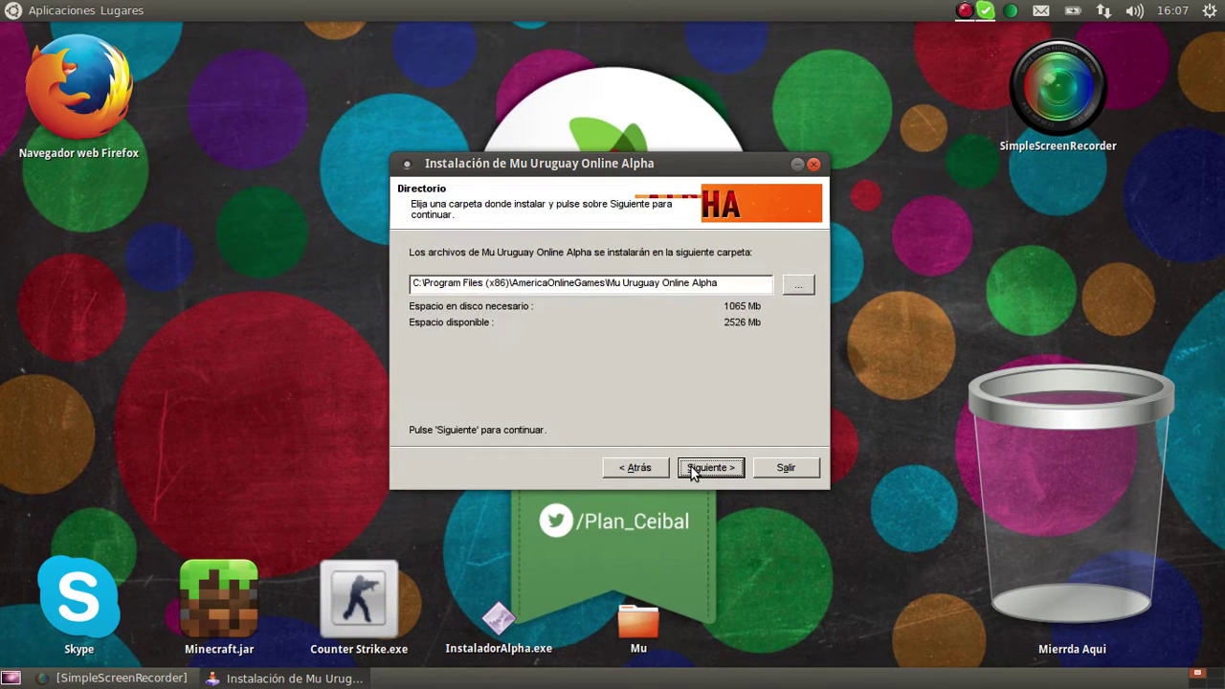
Step: Install Mu Uruguay Online Alpha into the desktop's Mu folder and exit the finished installer
{"action": "left_click", "coordinate": [795, 287]}
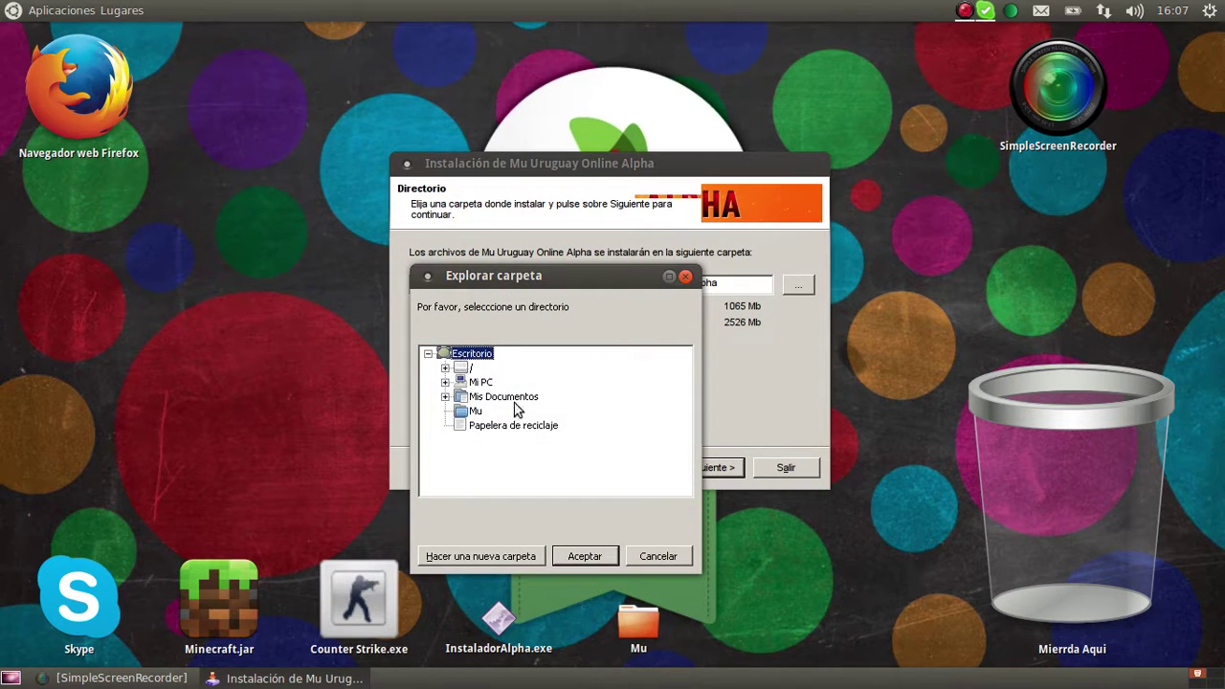
{"action": "left_click", "coordinate": [467, 412]}
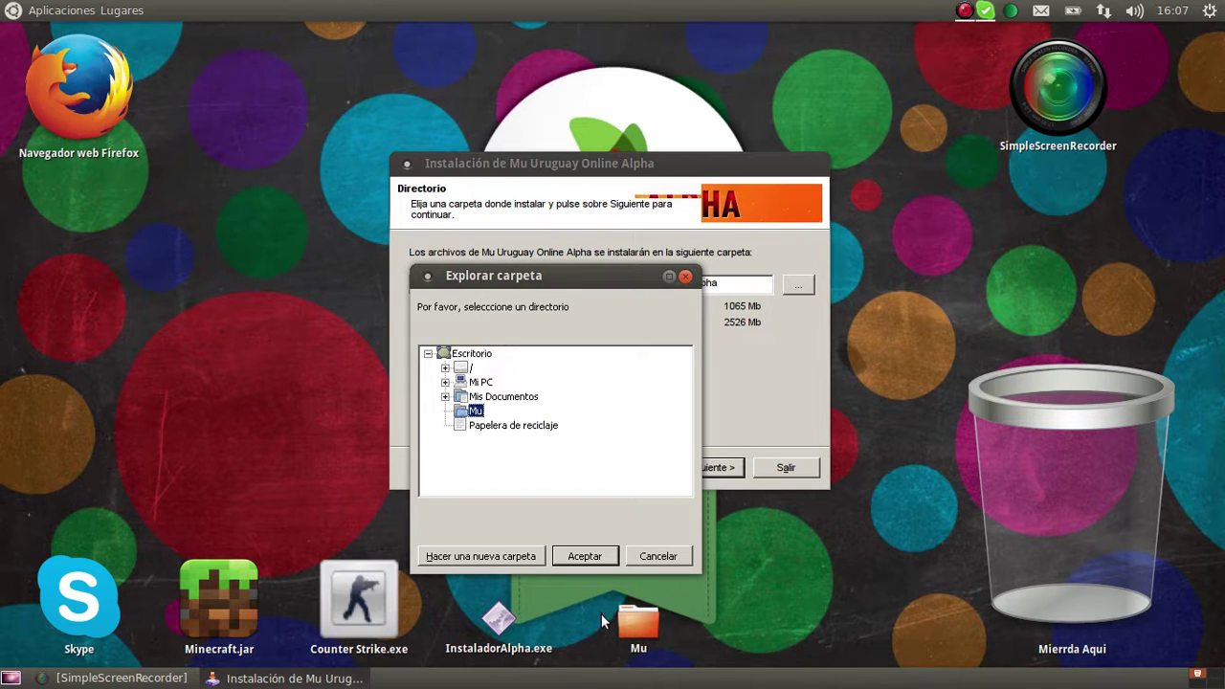
{"action": "left_click", "coordinate": [603, 562]}
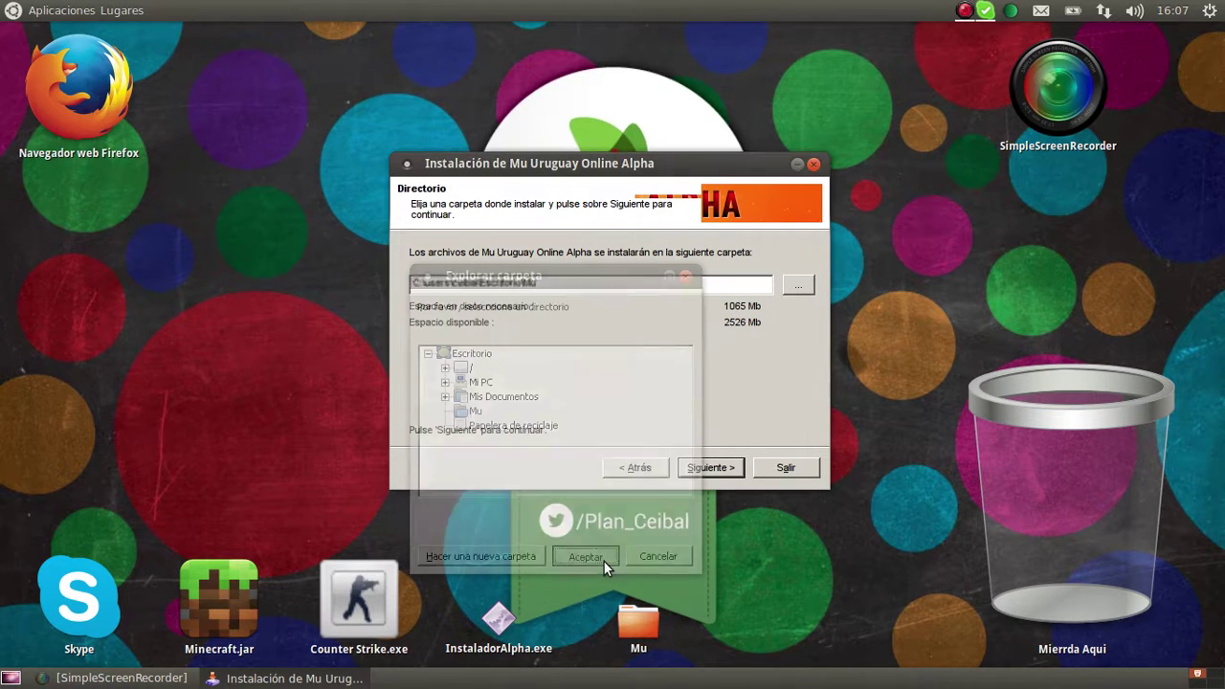
{"action": "left_click", "coordinate": [709, 467]}
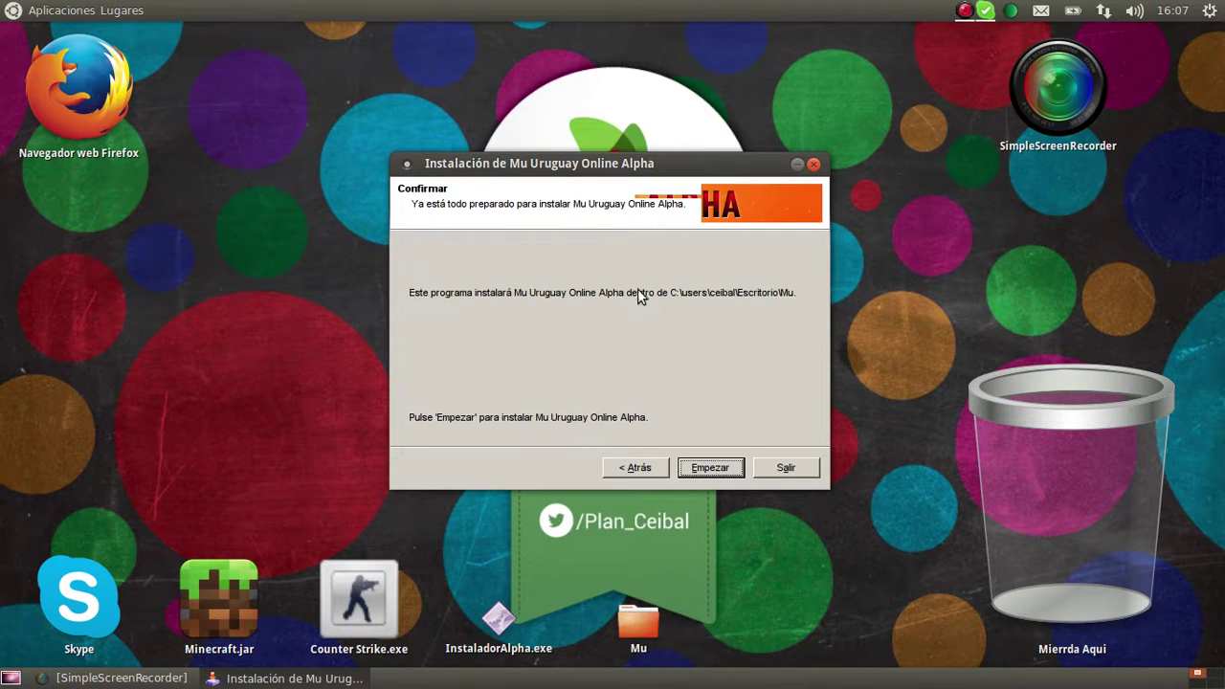
{"action": "left_click", "coordinate": [720, 469]}
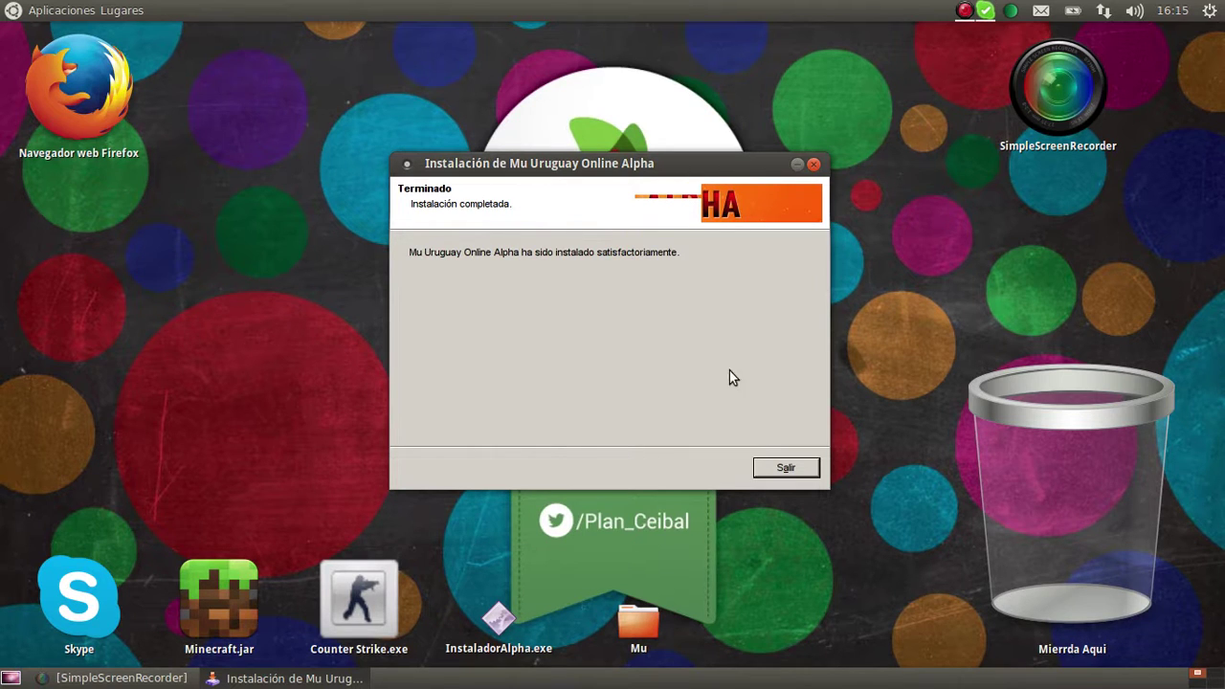
{"action": "left_click", "coordinate": [783, 468]}
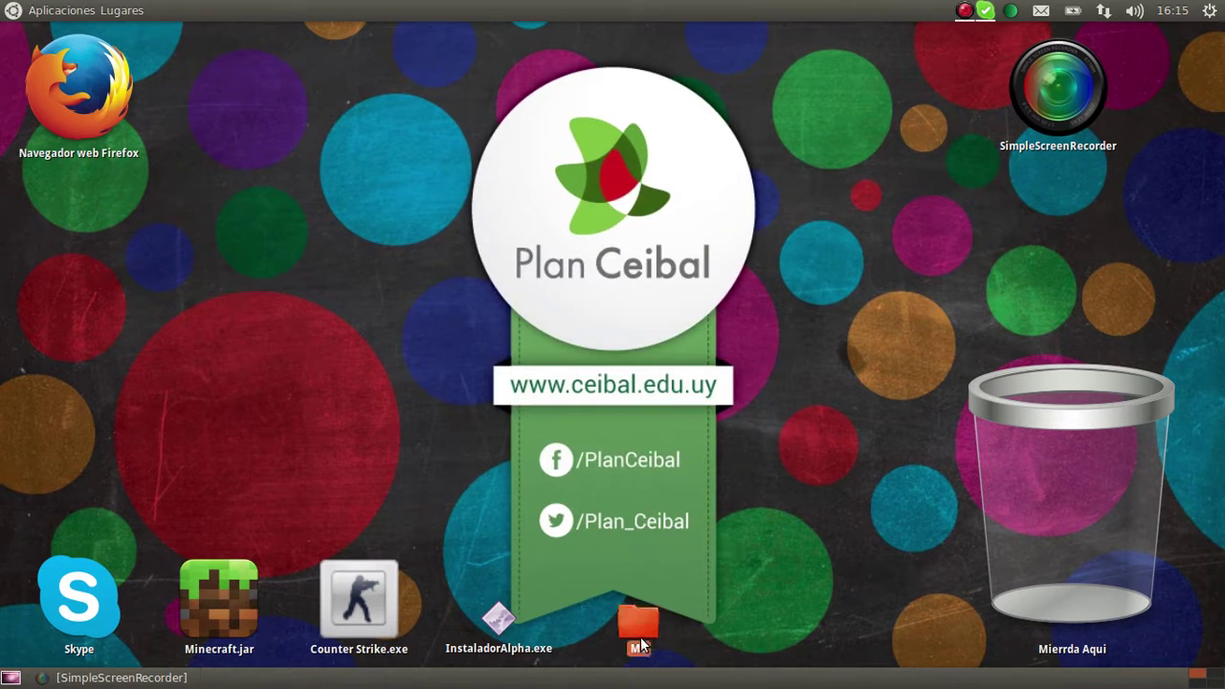
Step: Launch Mu Uruguay Online.exe from the desktop's Mu folder with Wine and close the folder window
{"action": "double_click", "coordinate": [640, 646]}
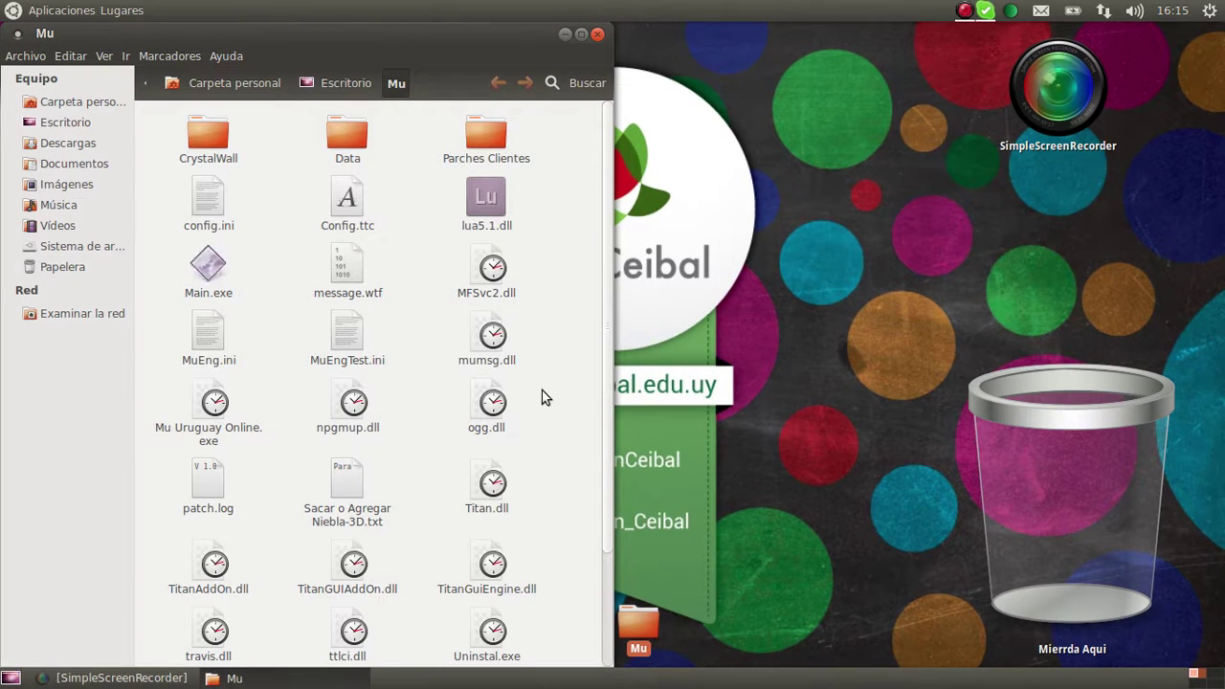
{"action": "left_click_drag", "start_coordinate": [434, 178], "coordinate": [518, 231]}
{"action": "left_click", "coordinate": [590, 244]}
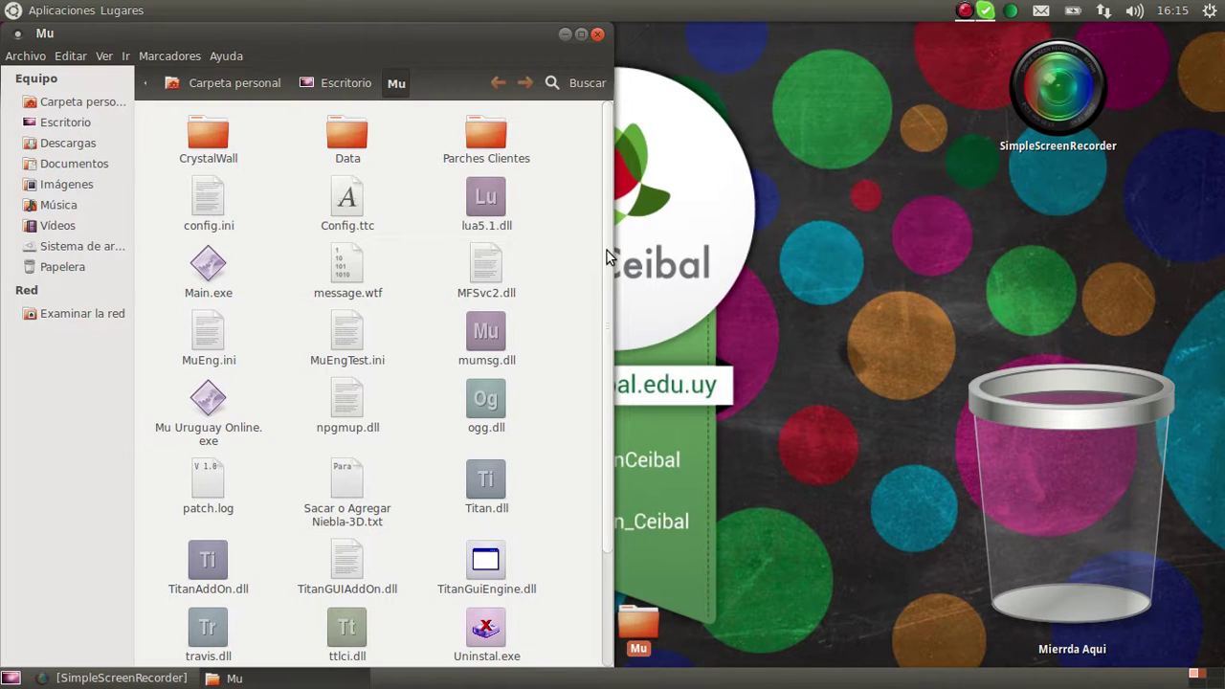
{"action": "left_click_drag", "start_coordinate": [607, 250], "coordinate": [620, 336]}
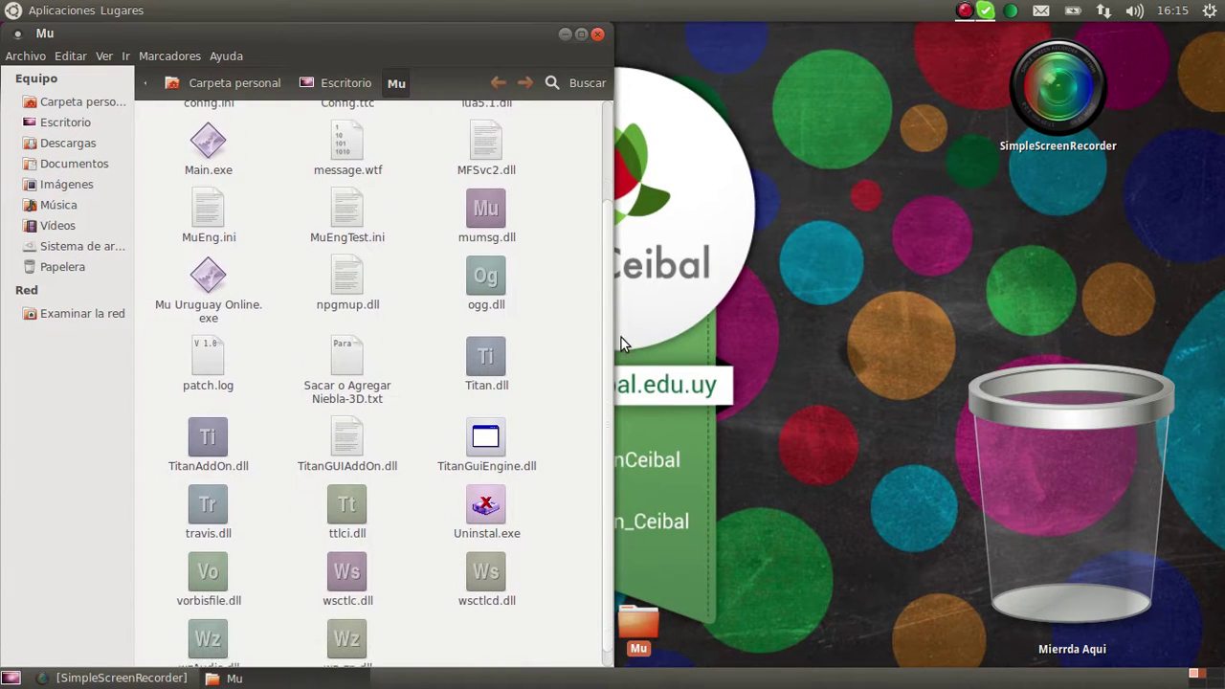
{"action": "right_click", "coordinate": [201, 278]}
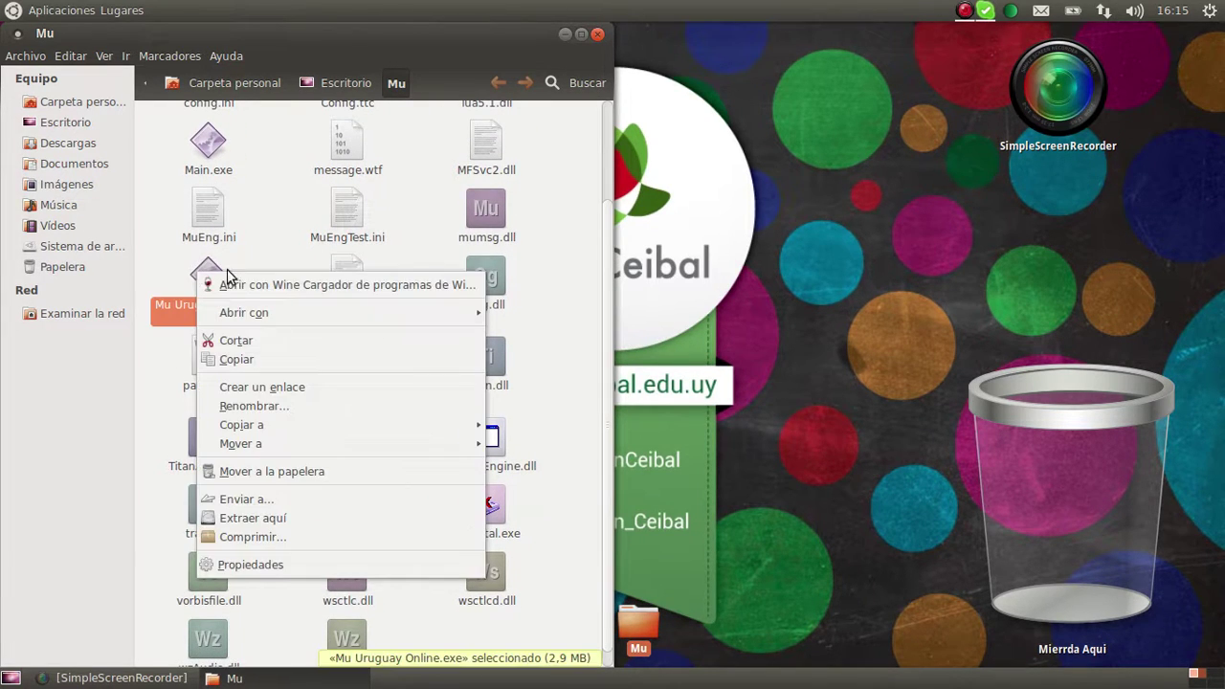
{"action": "left_click", "coordinate": [248, 285]}
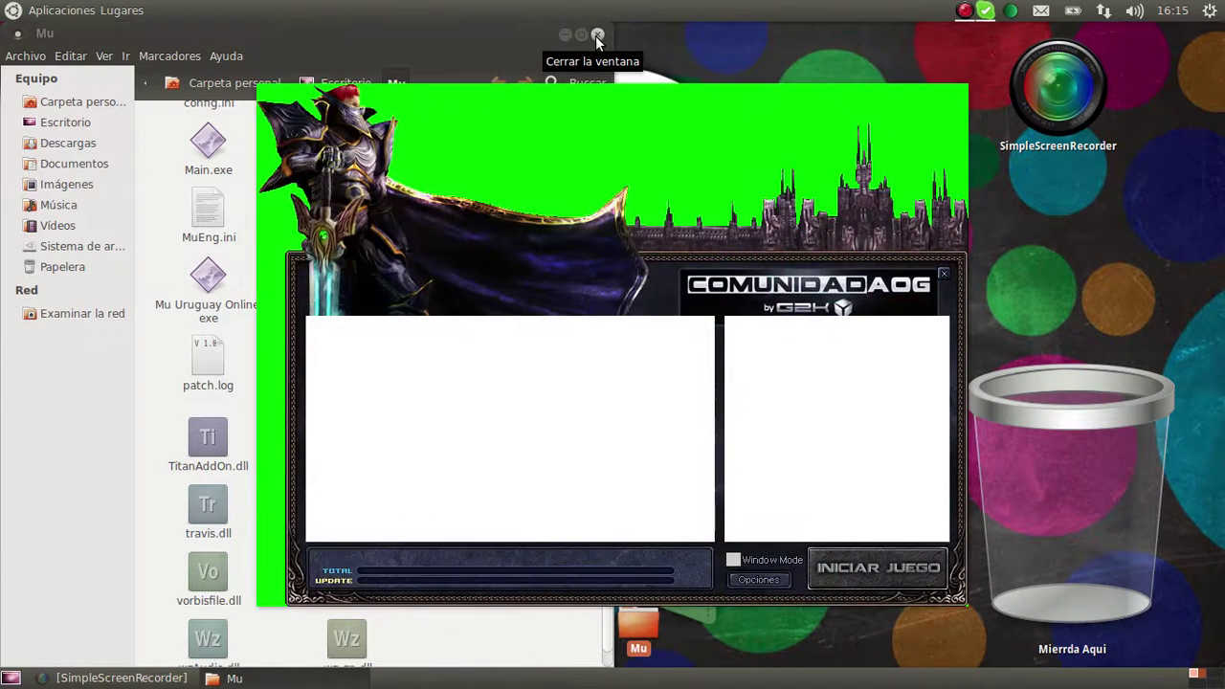
{"action": "left_click", "coordinate": [594, 36]}
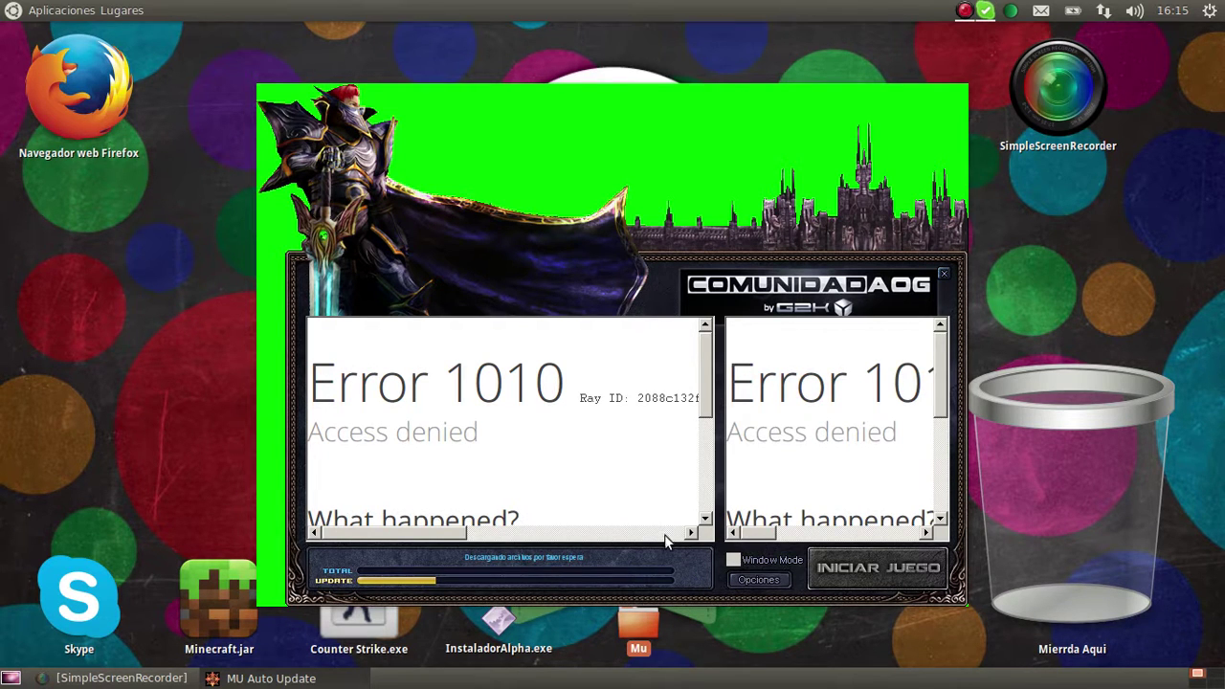
Step: Set the game language to Spanish in the launcher options and save the settings
{"action": "left_click", "coordinate": [758, 578]}
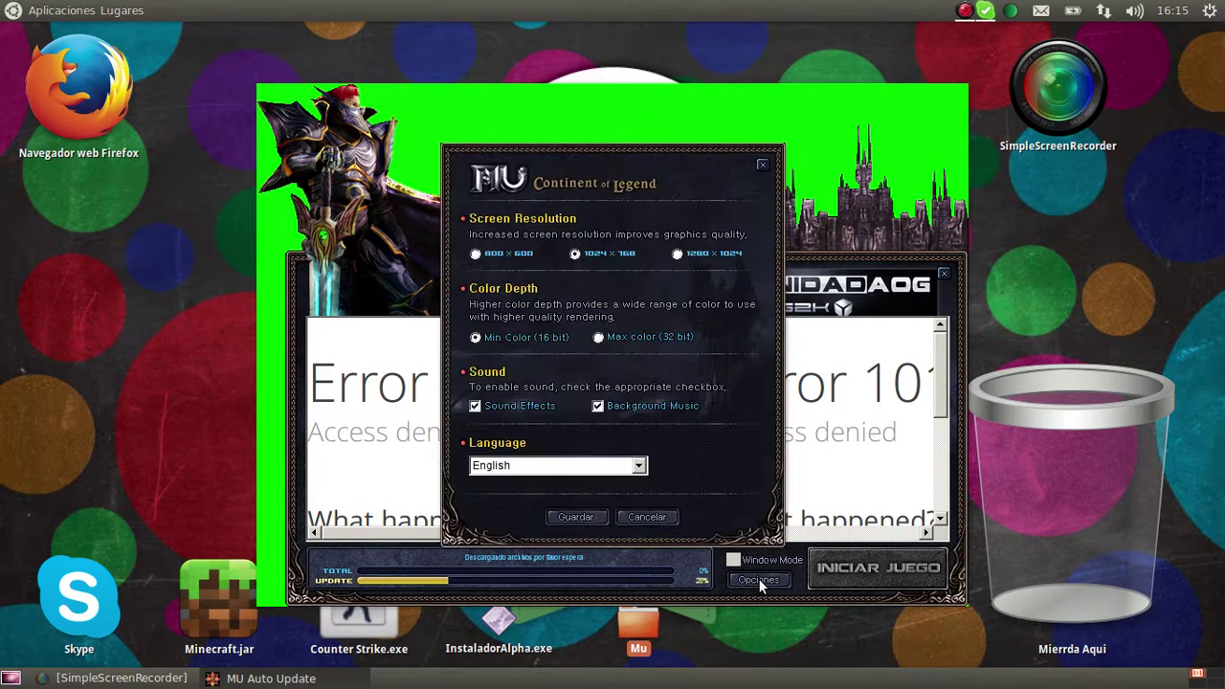
{"action": "left_click", "coordinate": [590, 467]}
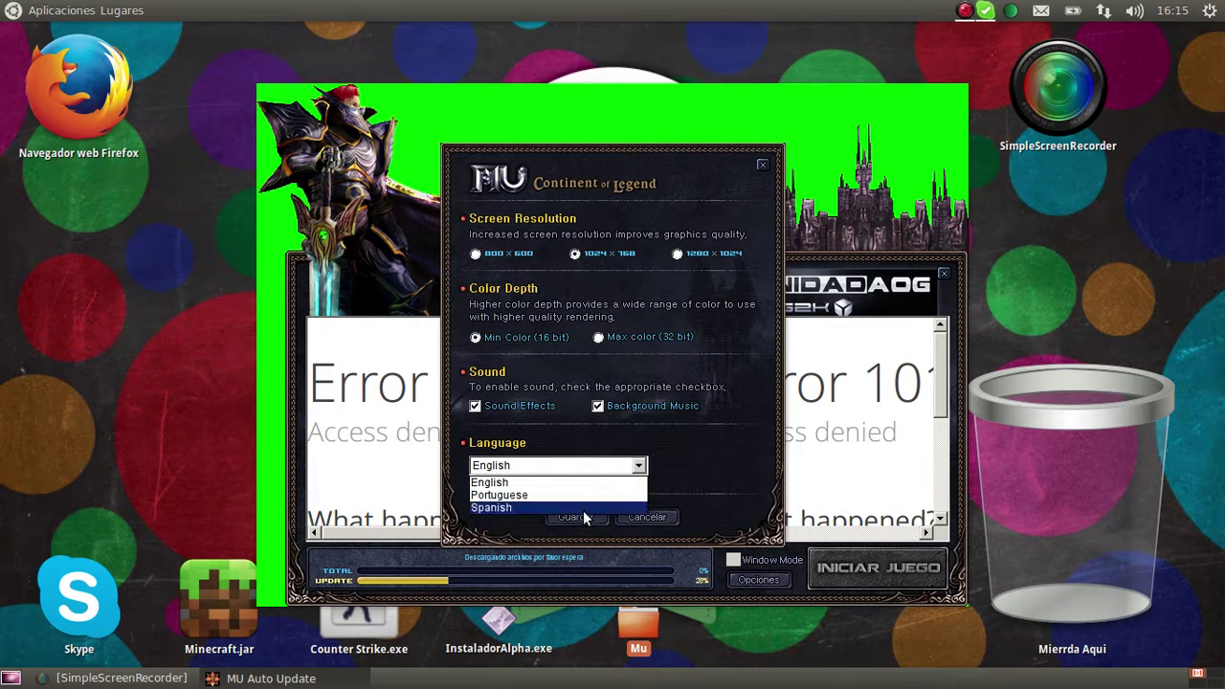
{"action": "left_click", "coordinate": [498, 508]}
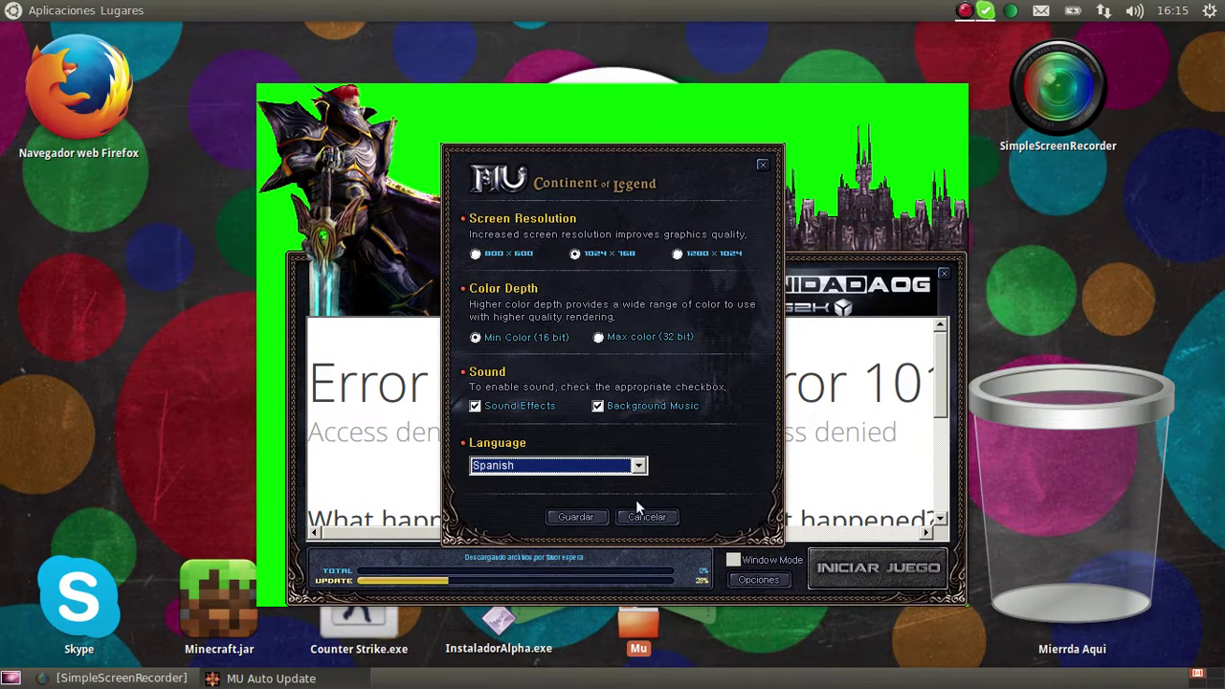
{"action": "left_click", "coordinate": [578, 517]}
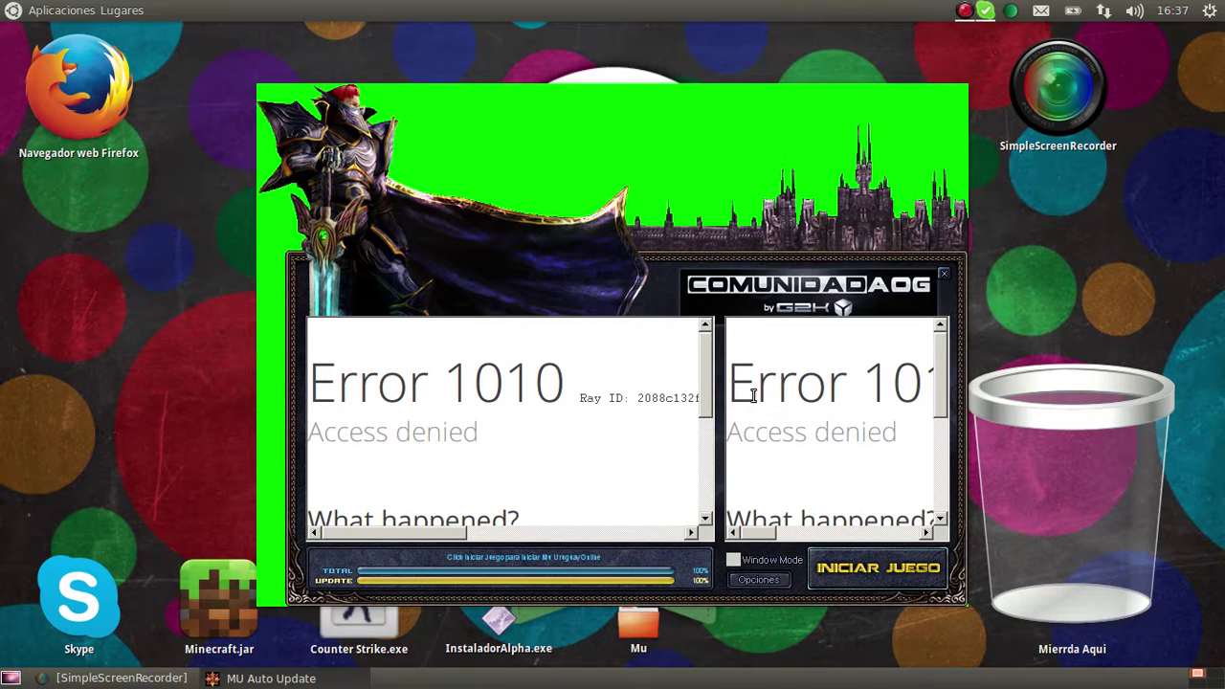
Step: Close the MU Auto Update launcher
{"action": "right_click", "coordinate": [280, 677]}
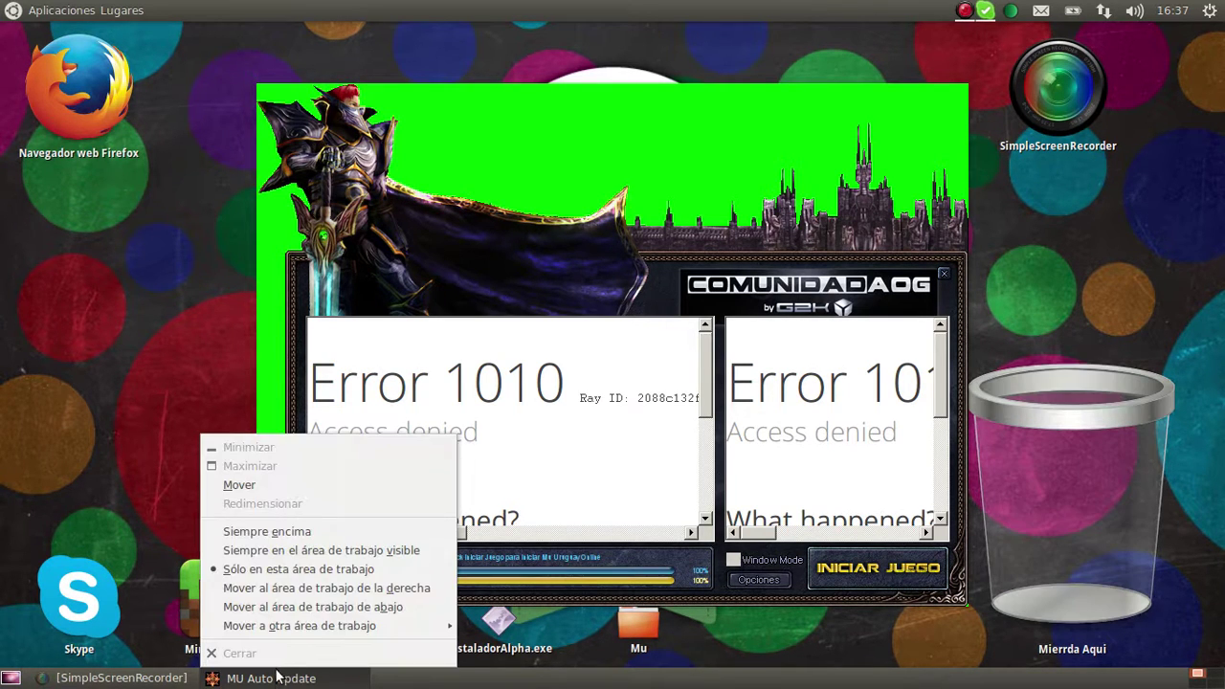
{"action": "left_click", "coordinate": [516, 458]}
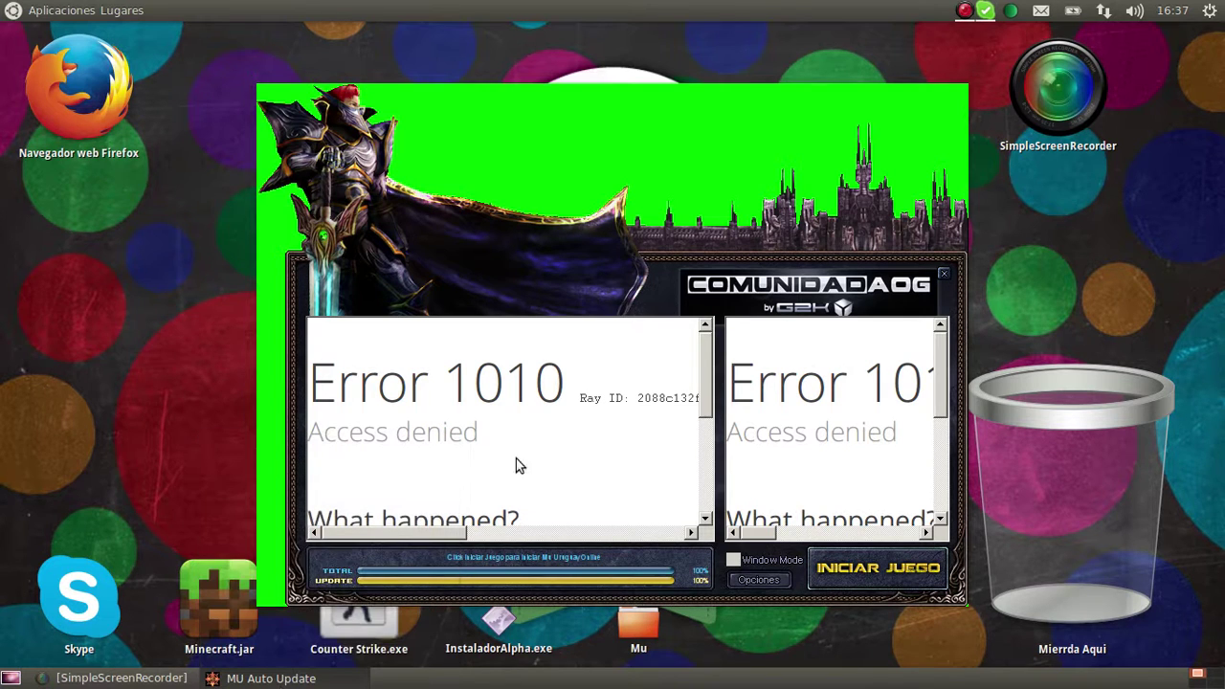
{"action": "left_click", "coordinate": [944, 275]}
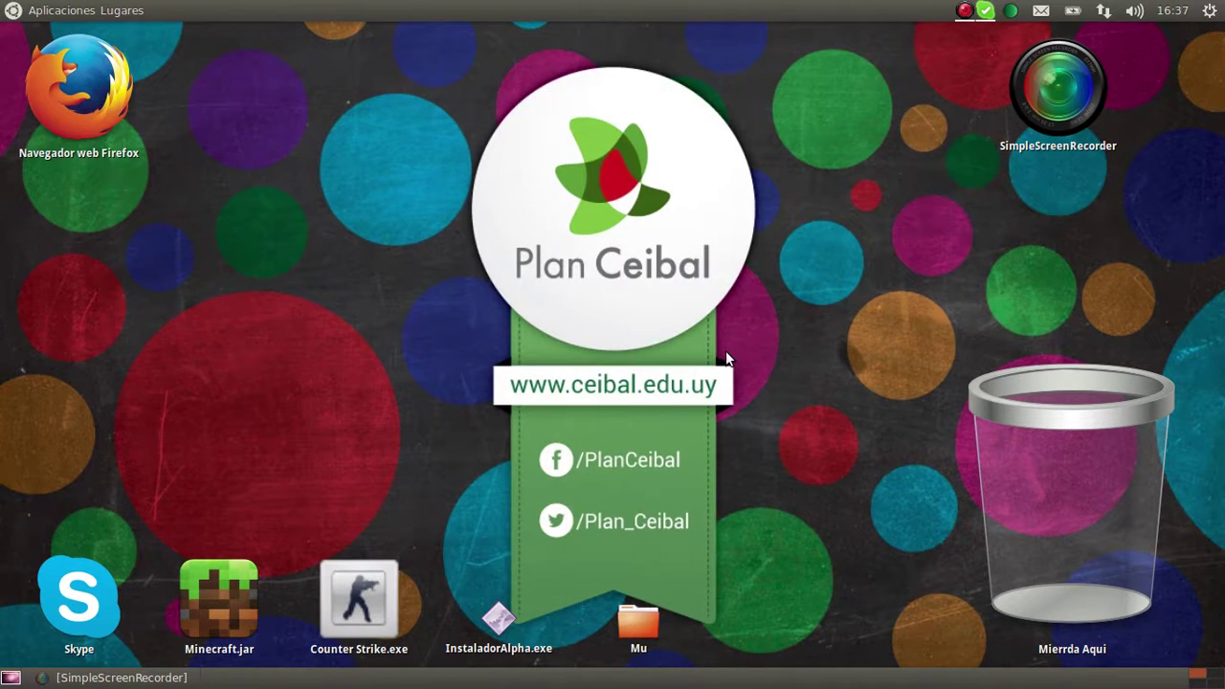
{"action": "left_click_drag", "start_coordinate": [713, 350], "coordinate": [418, 78]}
{"action": "left_click_drag", "start_coordinate": [577, 135], "coordinate": [714, 356]}
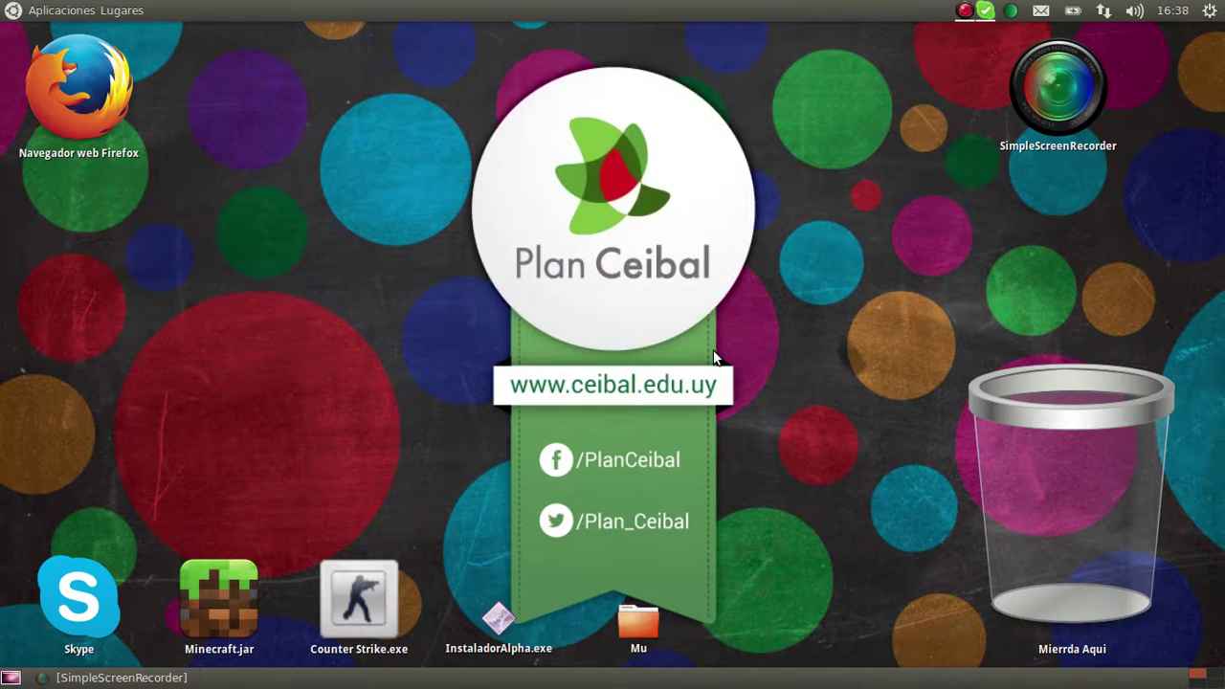